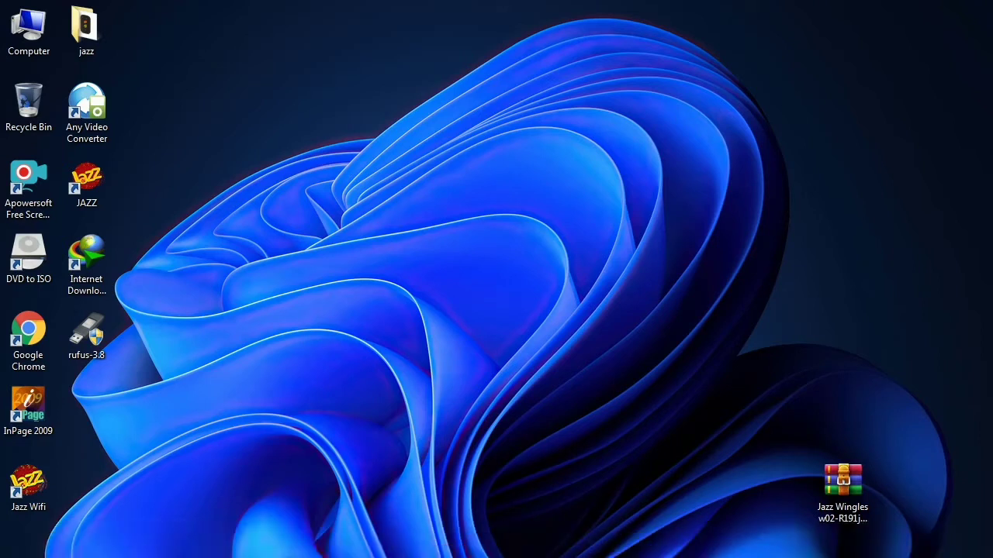
Extract the Jazz Wingles w02-R191j archive into its own folder and place that folder beside the archive on the desktop
right_click(844, 492)
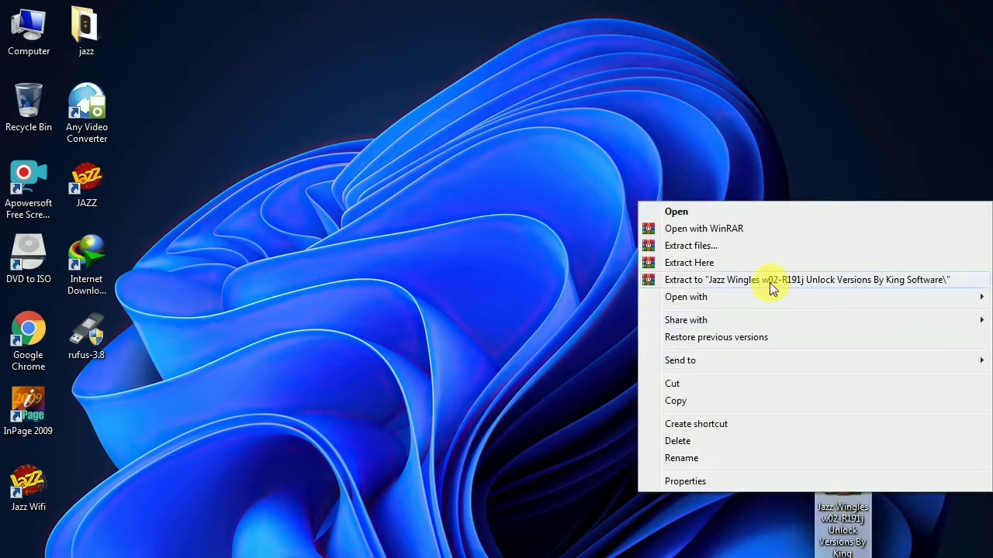
left_click(770, 282)
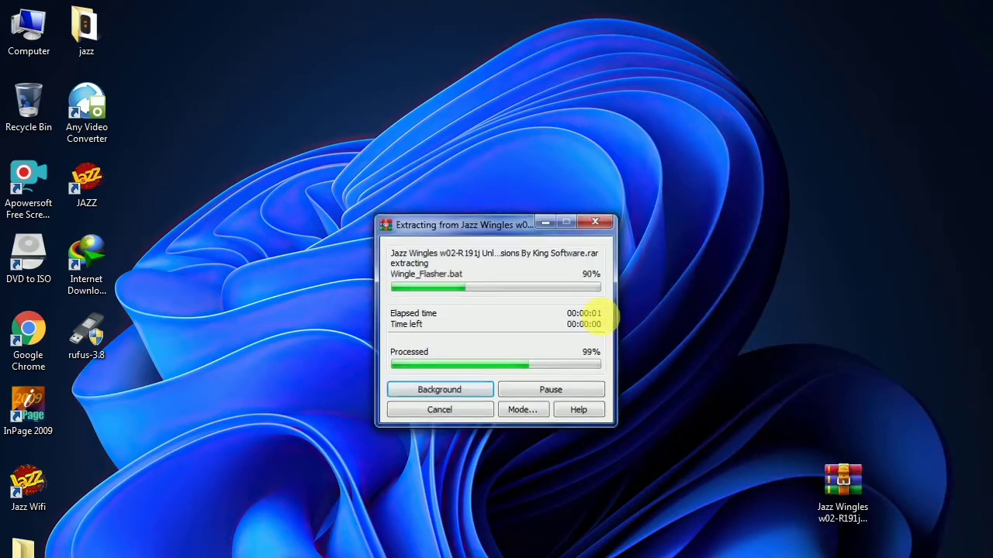
left_click_drag(28, 546, 779, 474)
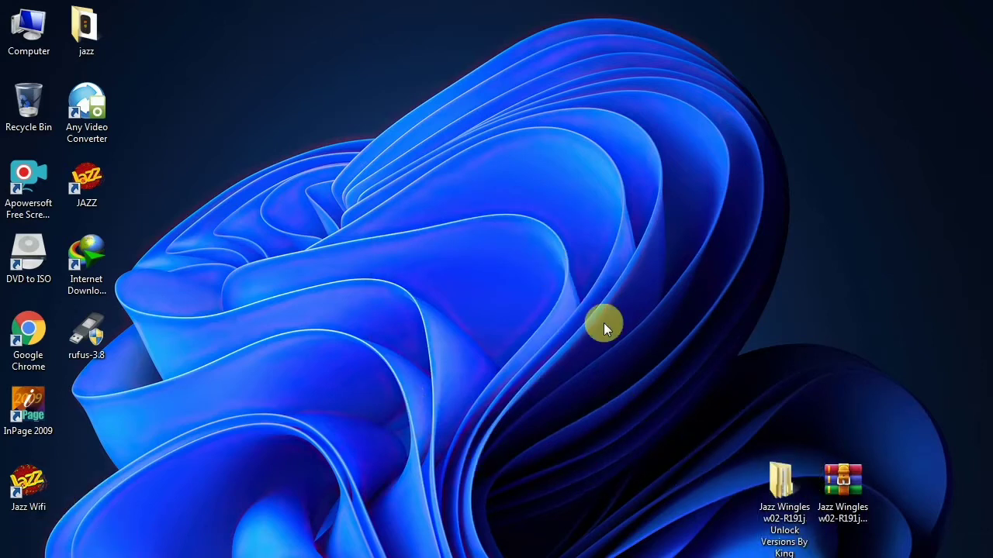
right_click(547, 268)
left_click(610, 311)
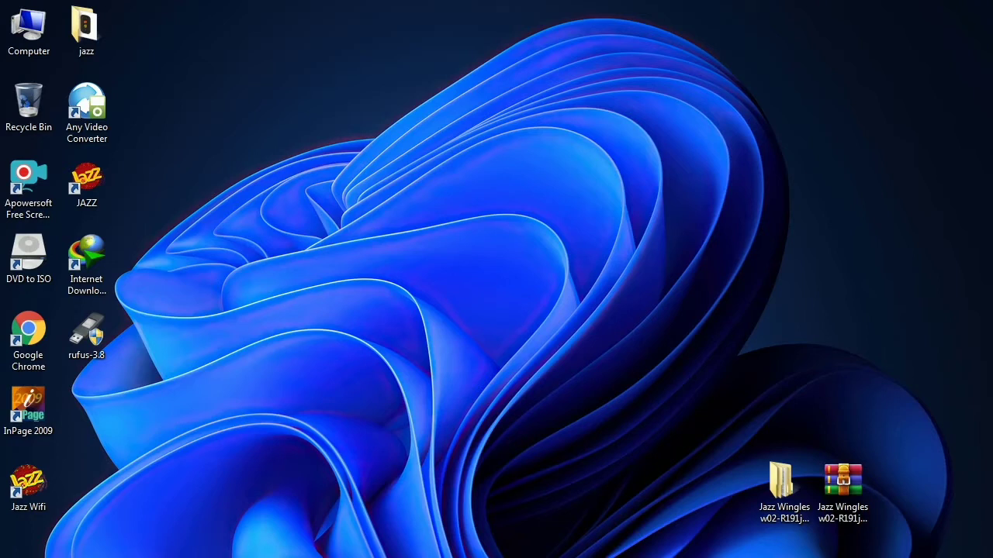
Open Device Manager from the computer's system properties
right_click(32, 49)
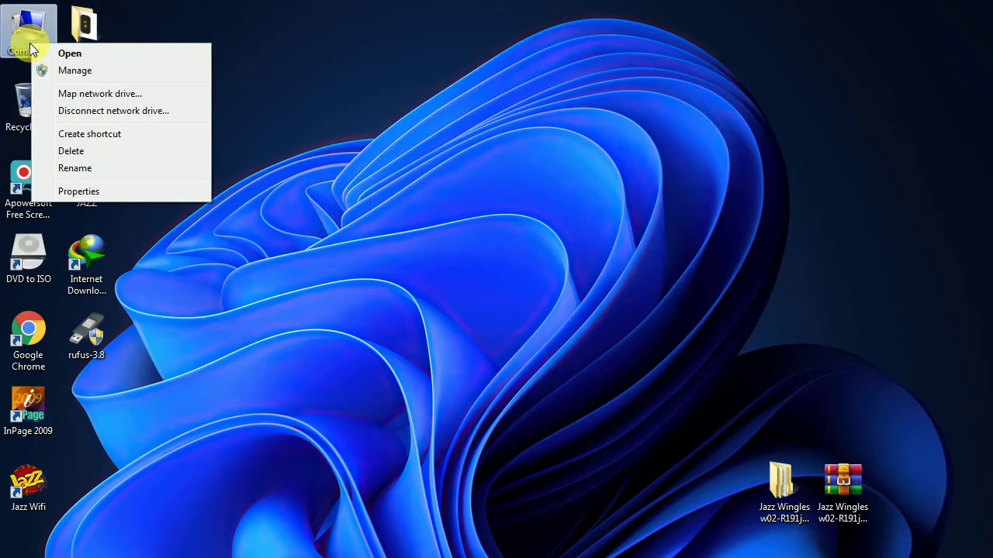
left_click(96, 195)
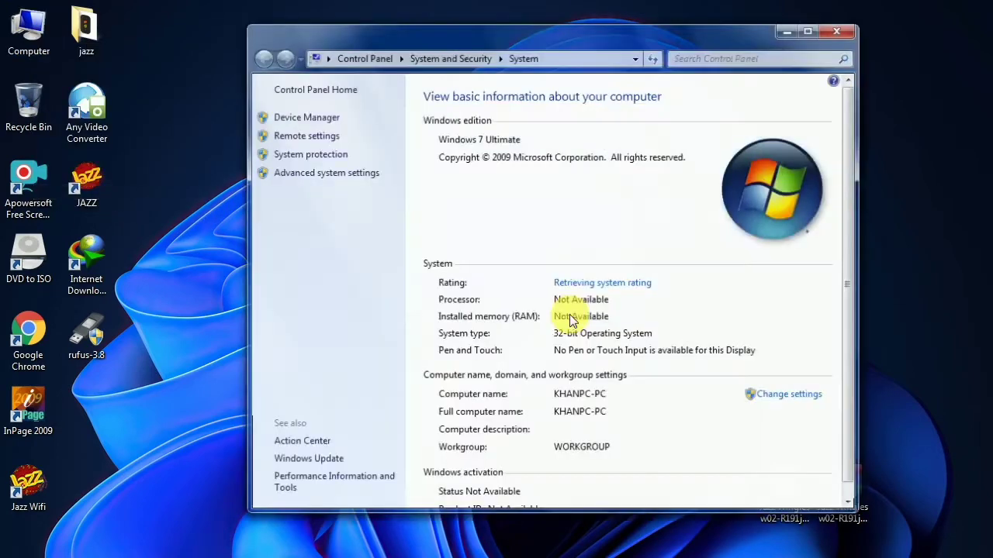
left_click_drag(508, 42, 429, 56)
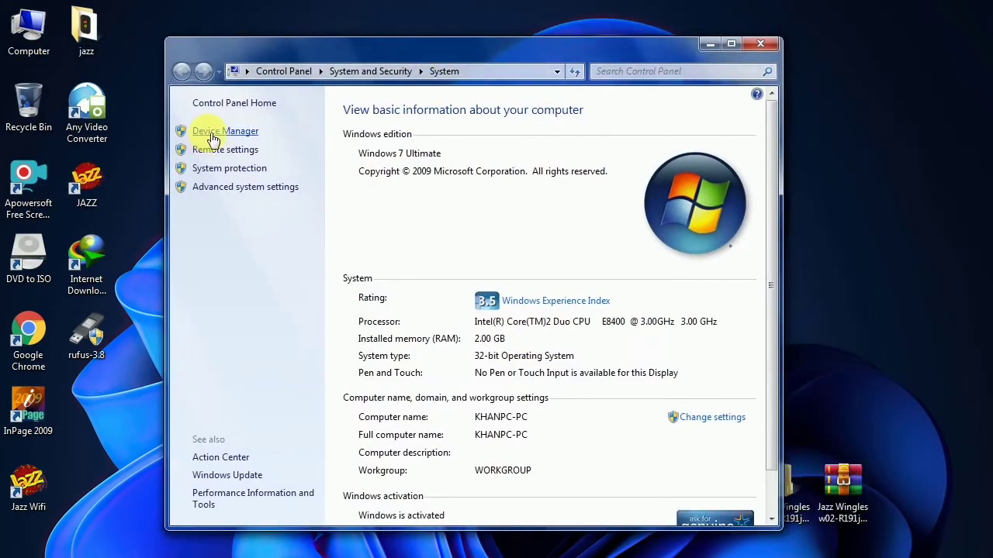
left_click(211, 134)
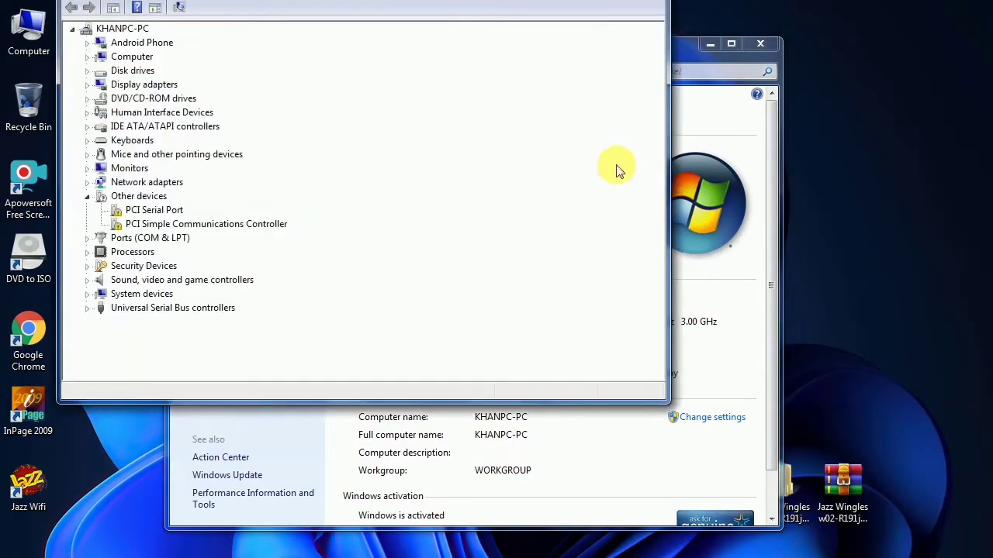
Close the System window, narrow the Device Manager window, and expand the Android Phone category
left_click_drag(401, 3, 396, 69)
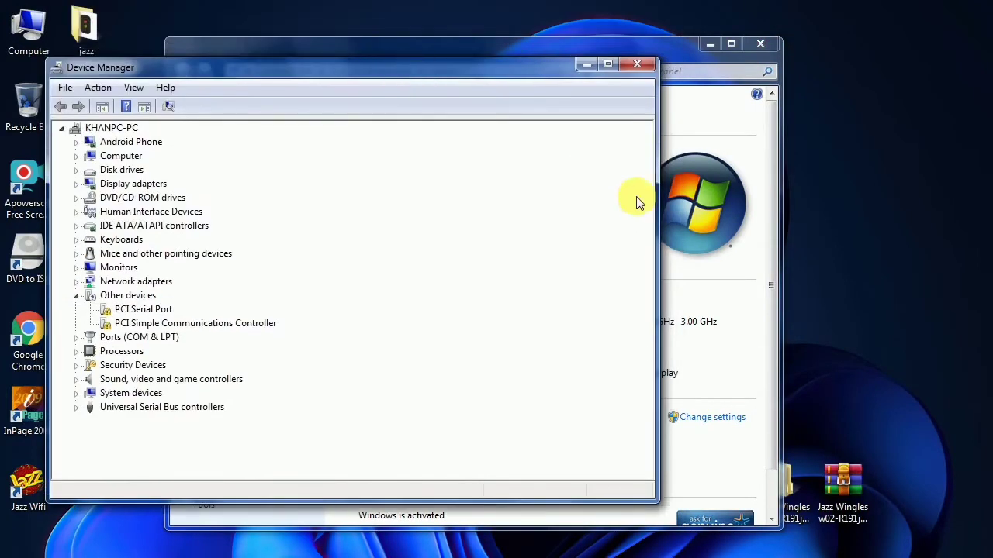
left_click(774, 47)
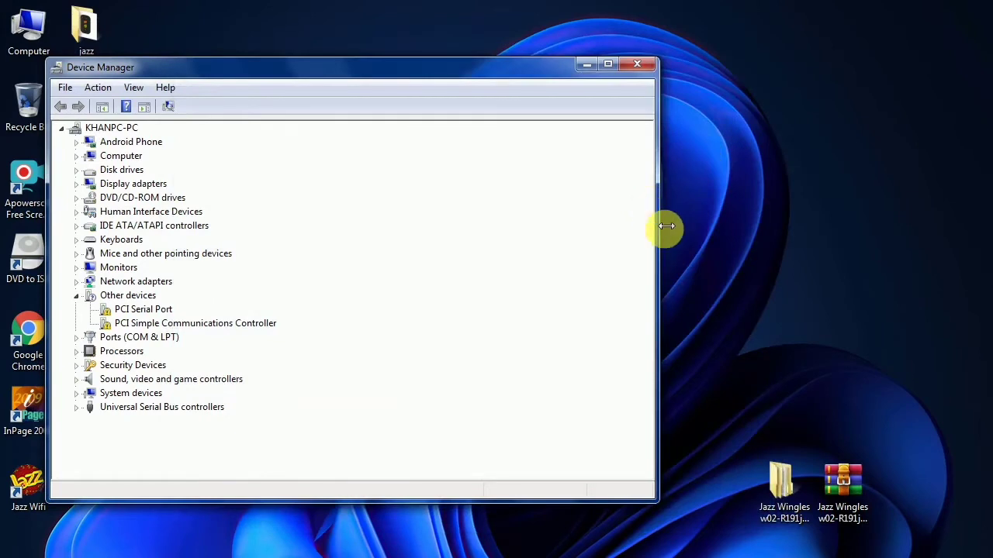
left_click_drag(552, 216, 388, 203)
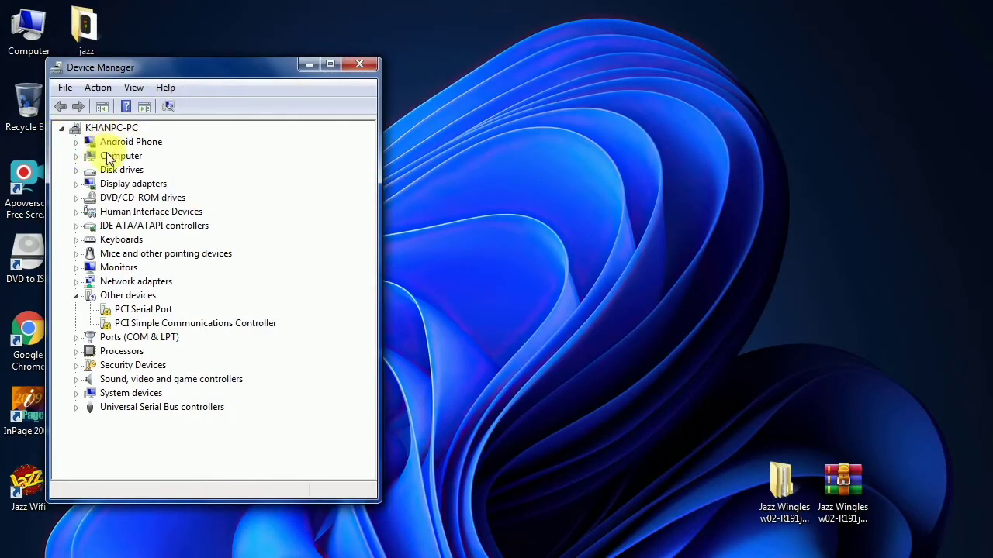
left_click(77, 142)
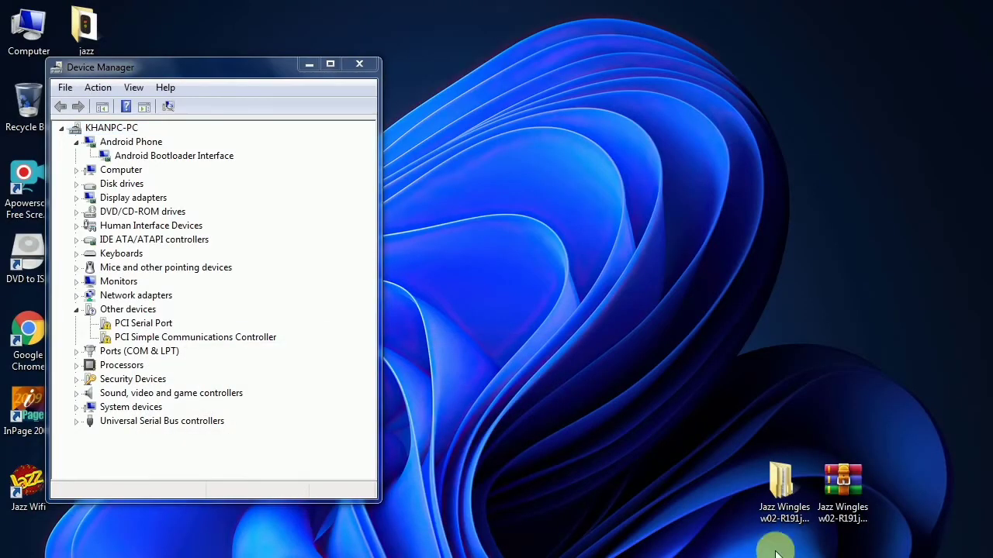
Open the inner Jazz Wingles w02-R191j folder beside Device Manager and run the Wingle_Flasher batch file
double_click(783, 496)
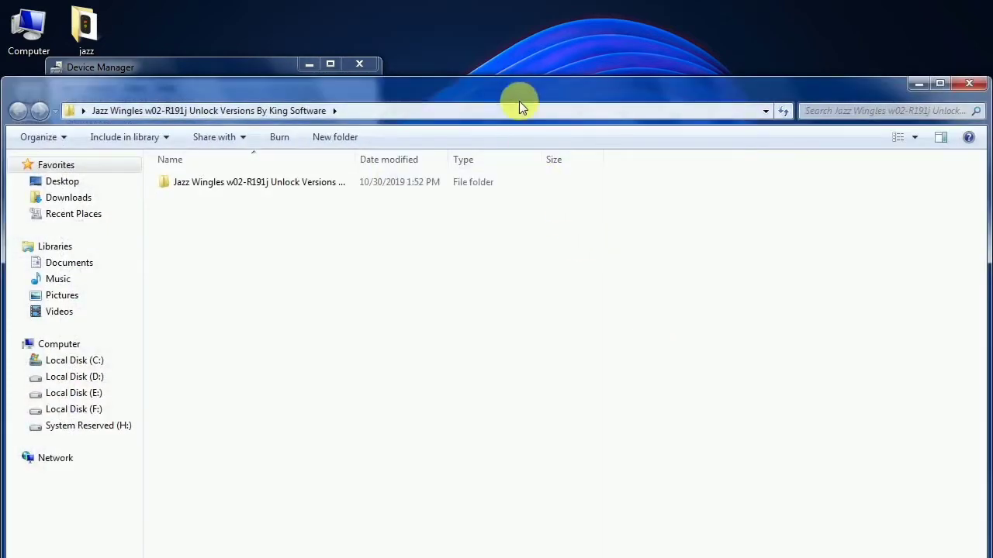
left_click_drag(521, 82, 518, 17)
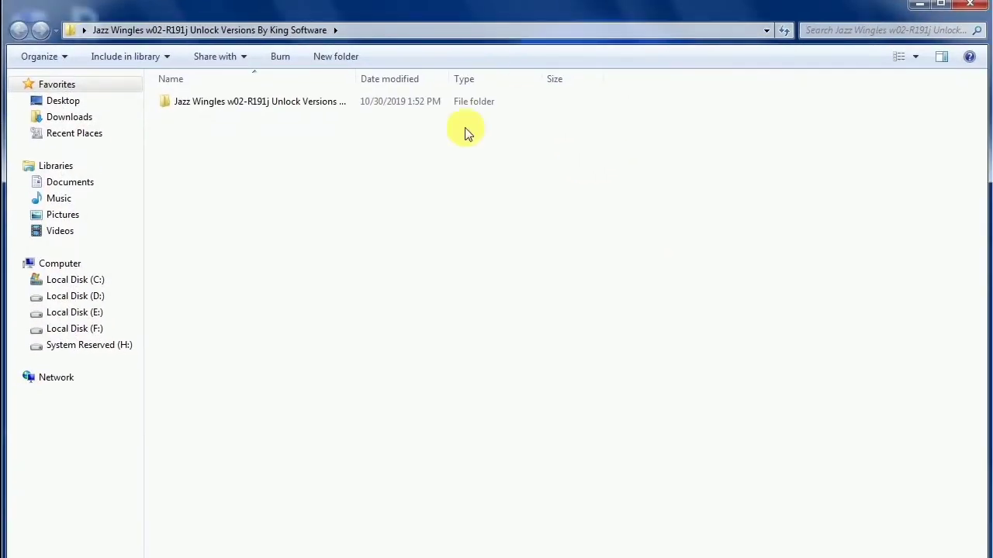
left_click_drag(194, 11, 465, 17)
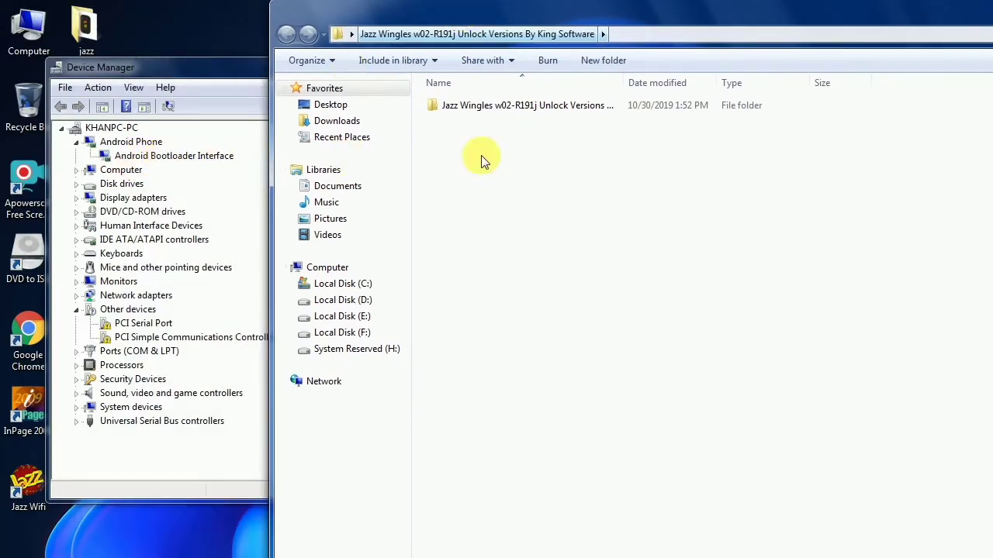
double_click(493, 107)
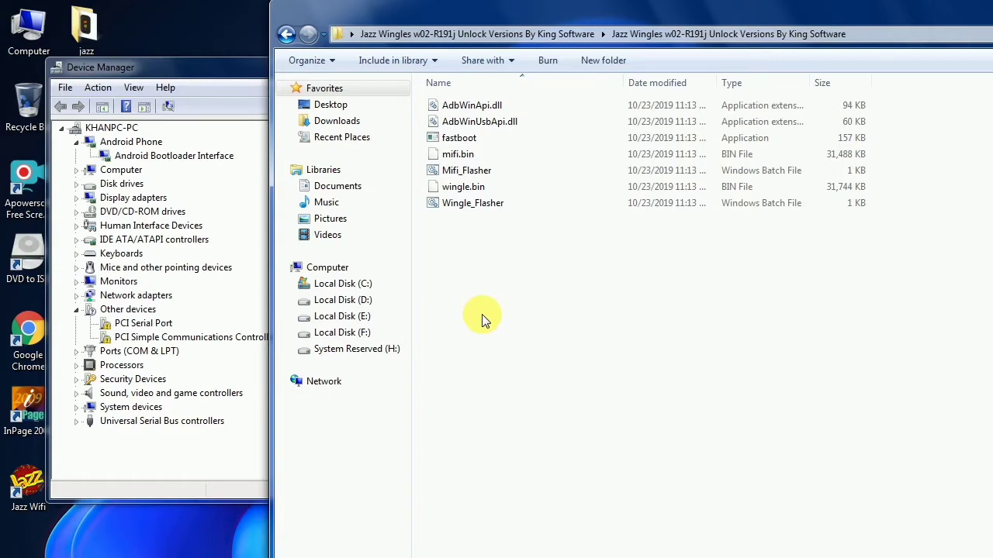
double_click(464, 204)
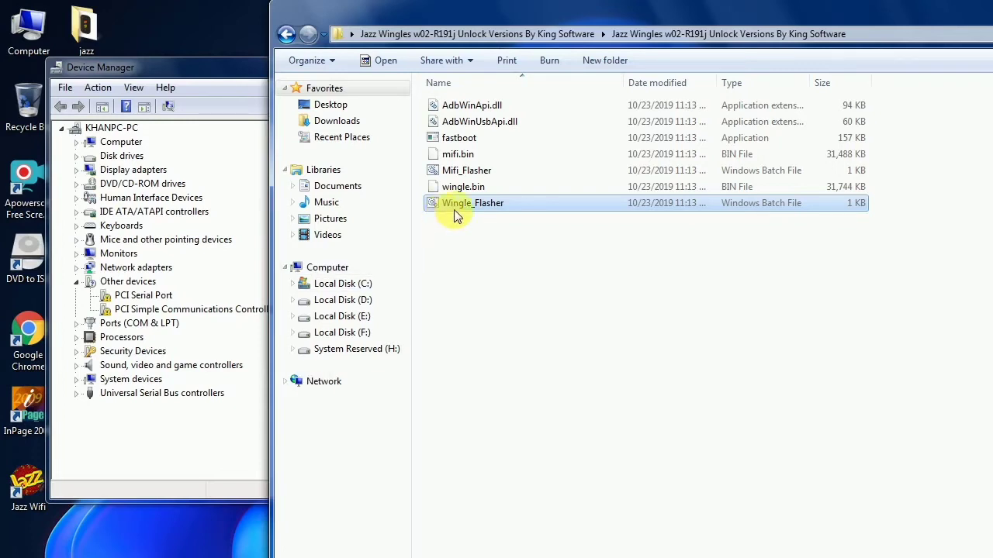
Move Device Manager aside so its device list stays in view, and bring the flasher folder window to the front
double_click(87, 128)
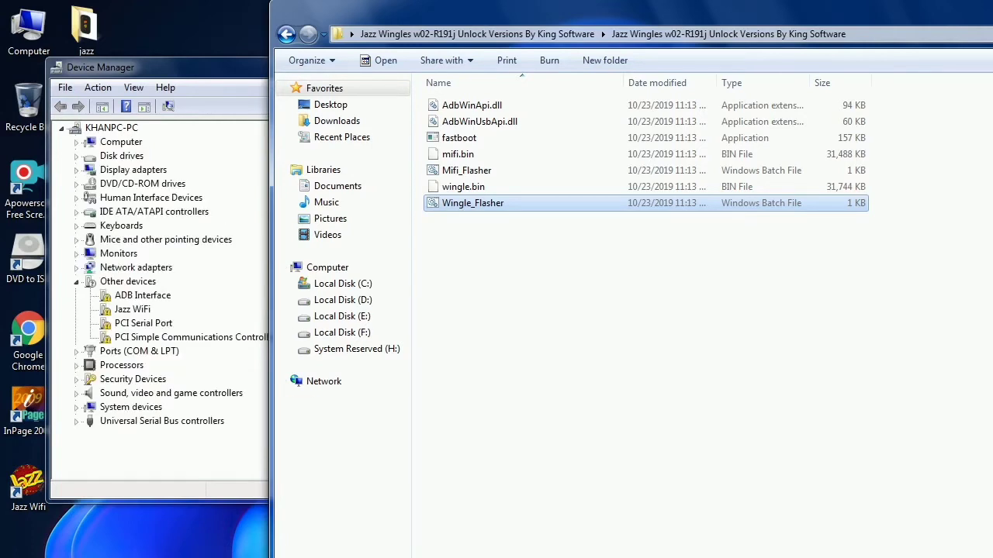
left_click_drag(207, 69, 164, 70)
left_click(440, 15)
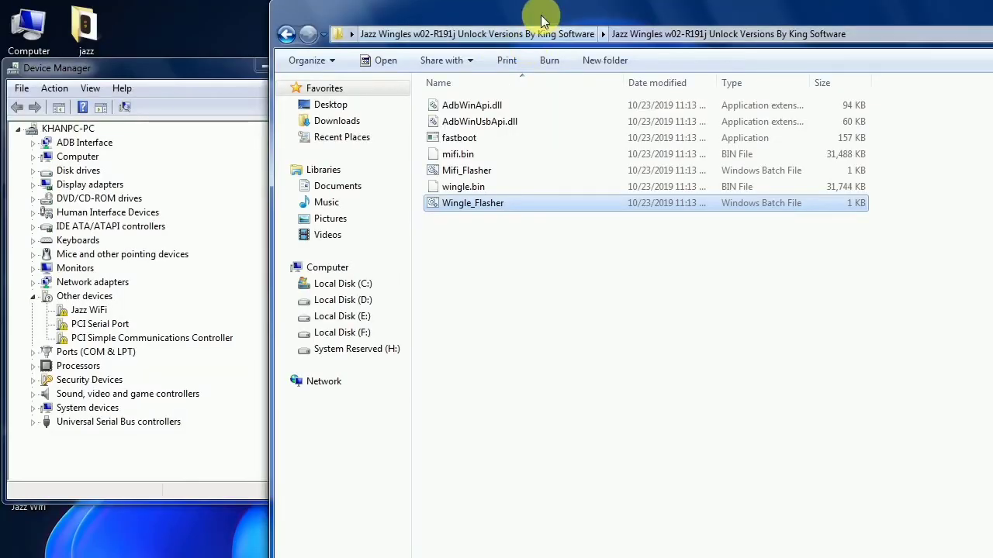
left_click_drag(478, 26, 420, 2)
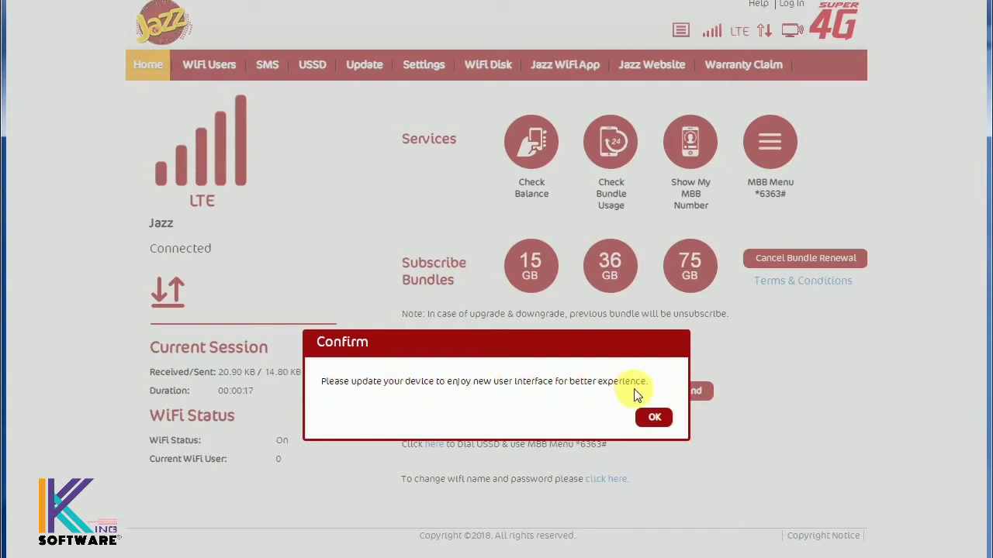
Accept the device update notice and log in to the Jazz router page with the saved user name and password
left_click(657, 418)
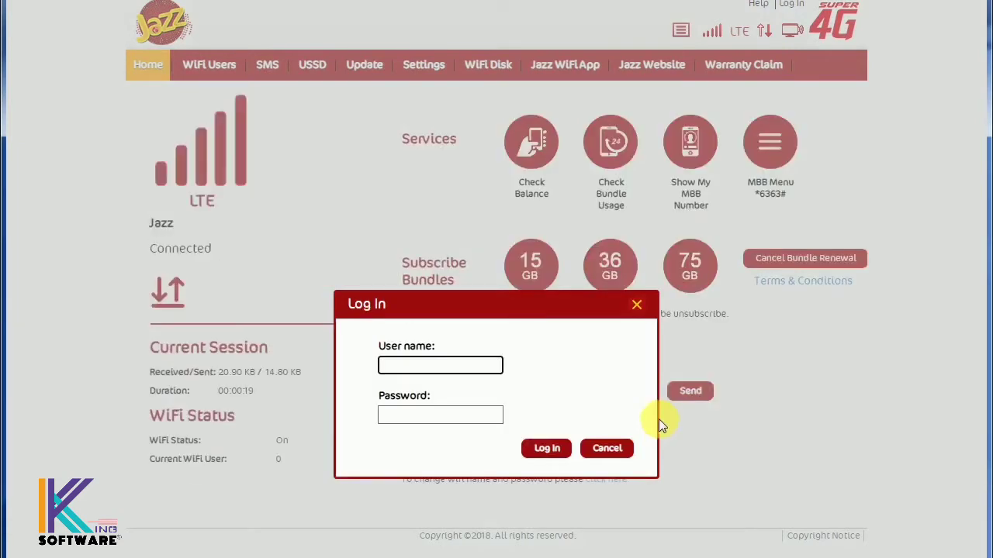
left_click(433, 371)
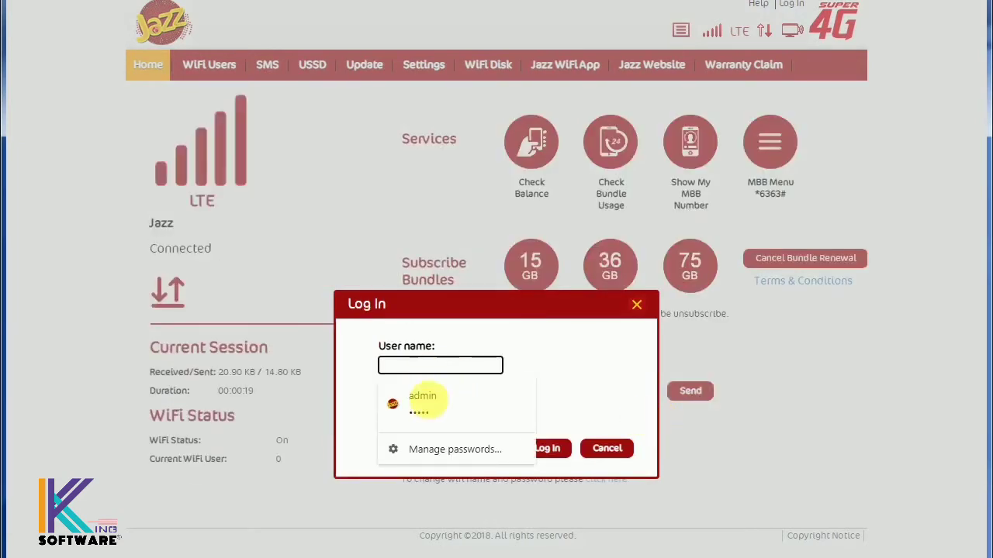
left_click(428, 405)
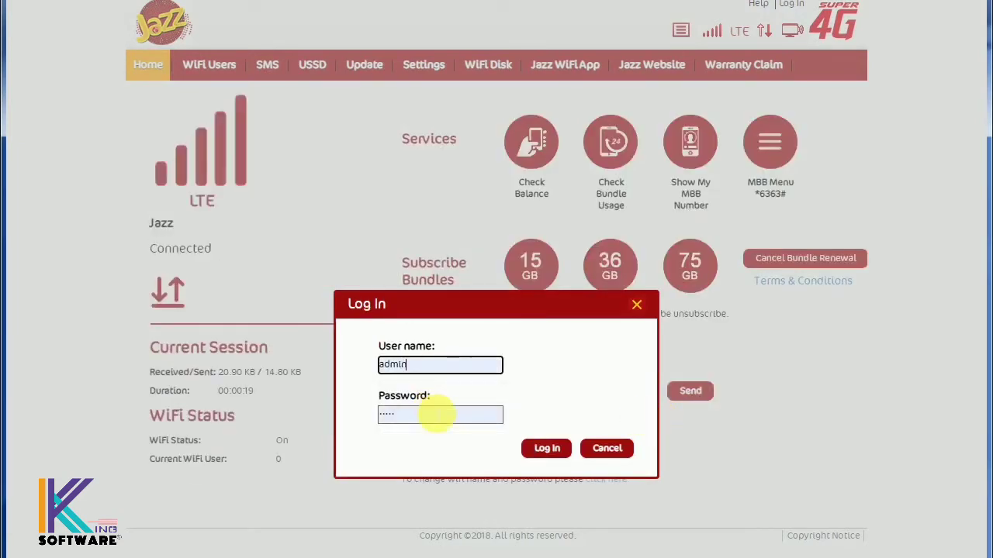
left_click(546, 449)
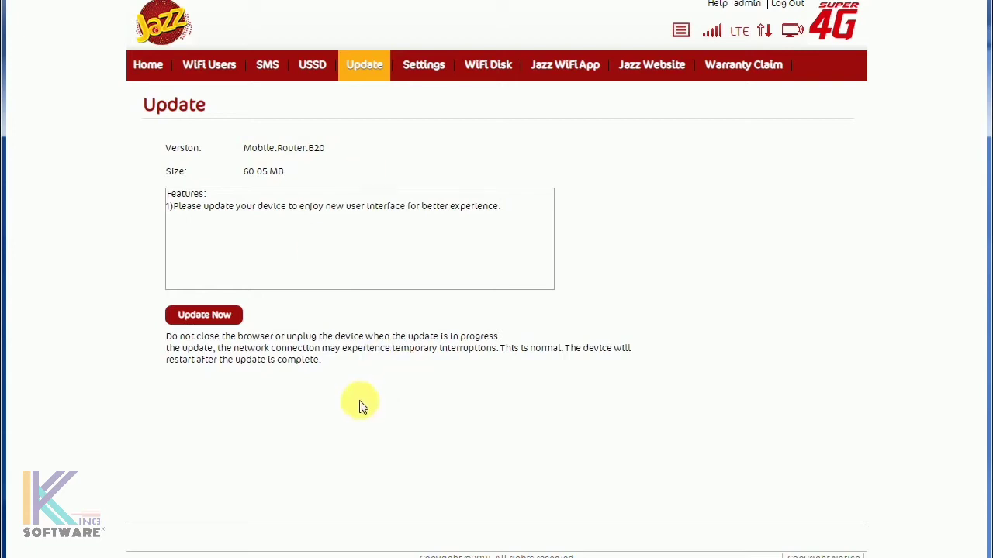
Install the Mobile.Router.B20 update on the Jazz device and reboot it
left_click(208, 321)
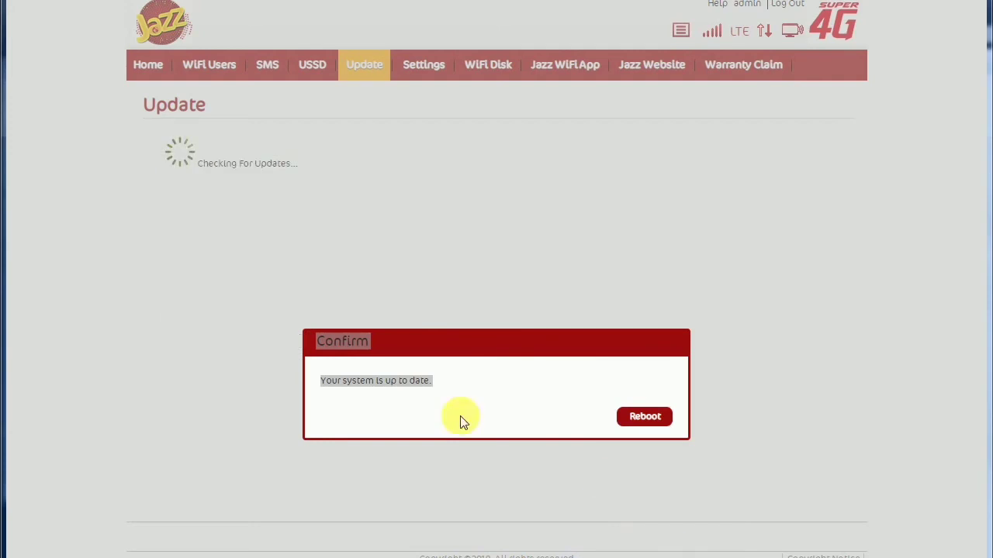
left_click(651, 421)
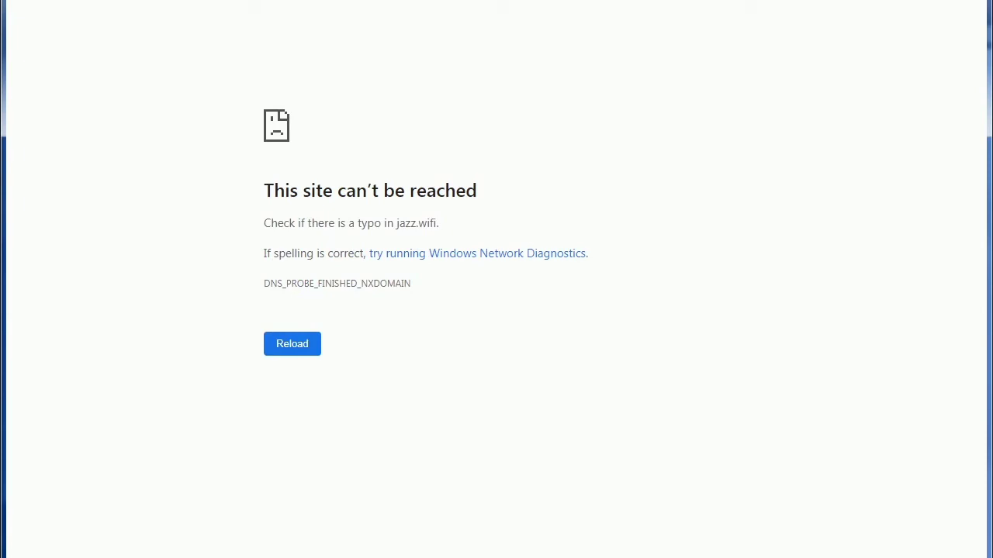
Return to the Jazz router home page after the reboot and open its Update page
left_click(613, 311)
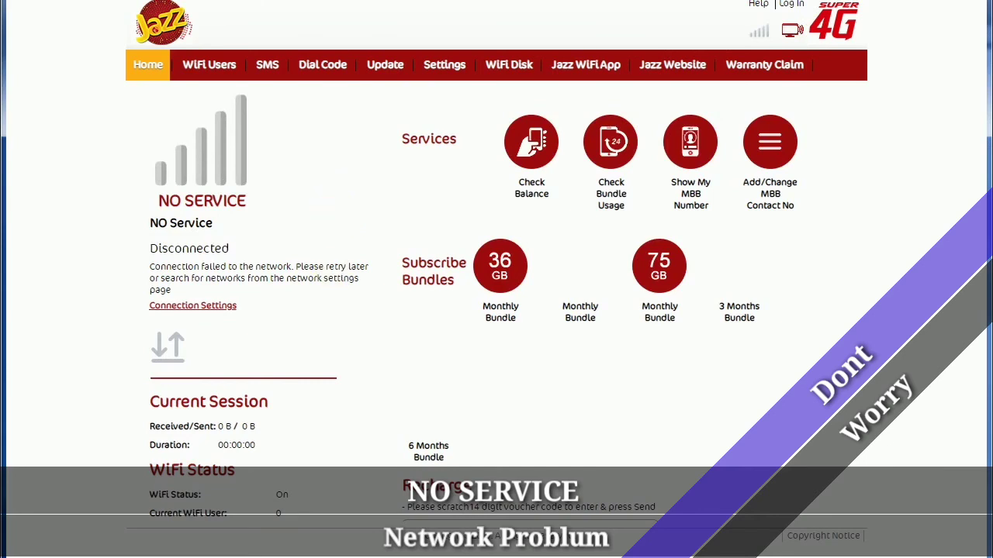
scroll(496, 279, "down", 1)
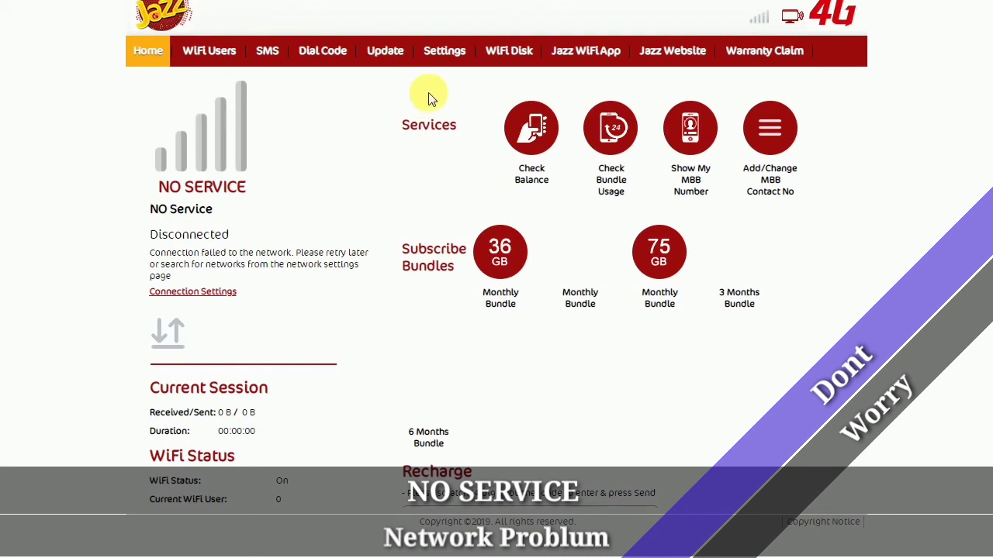
left_click(396, 55)
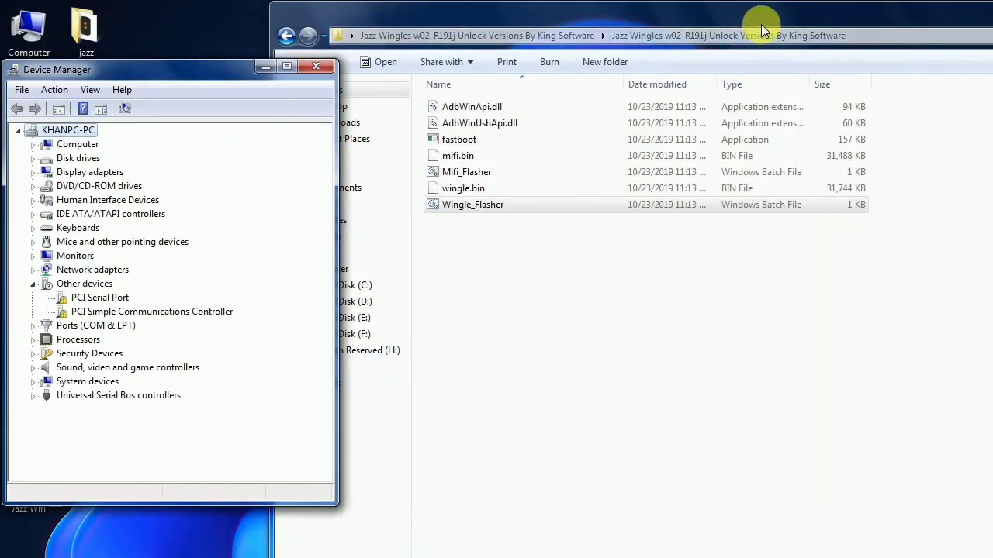
Close the flasher folder window and Device Manager
left_click(812, 14)
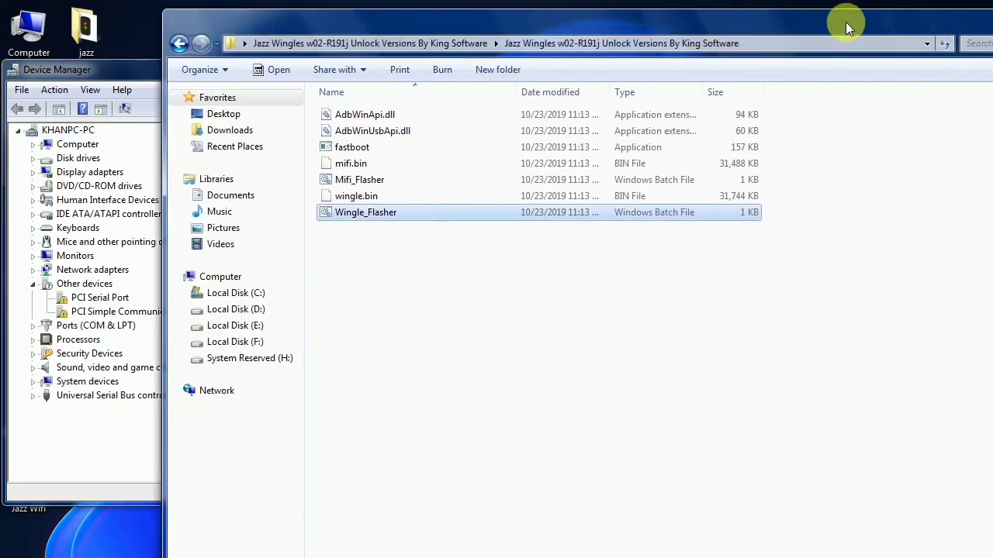
double_click(846, 22)
left_click(971, 9)
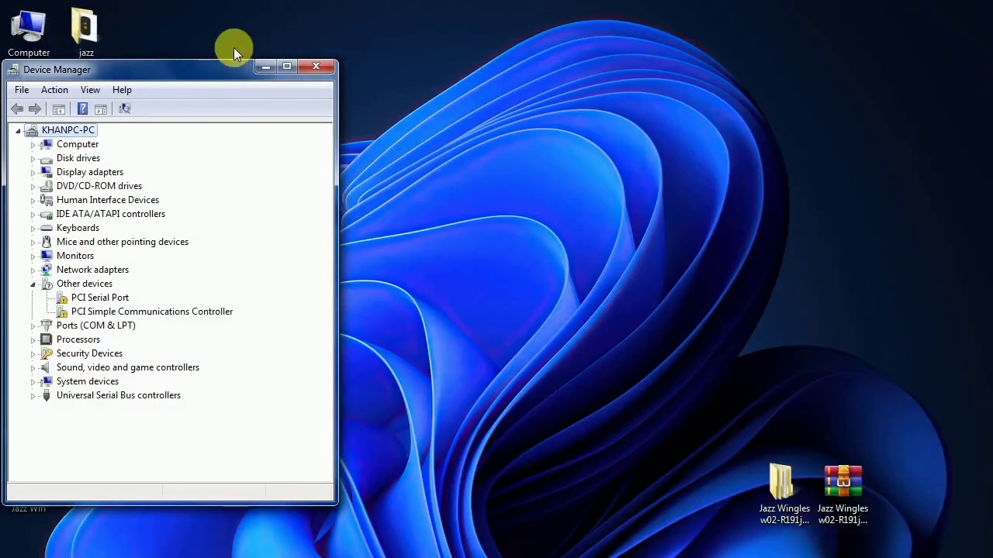
left_click(316, 70)
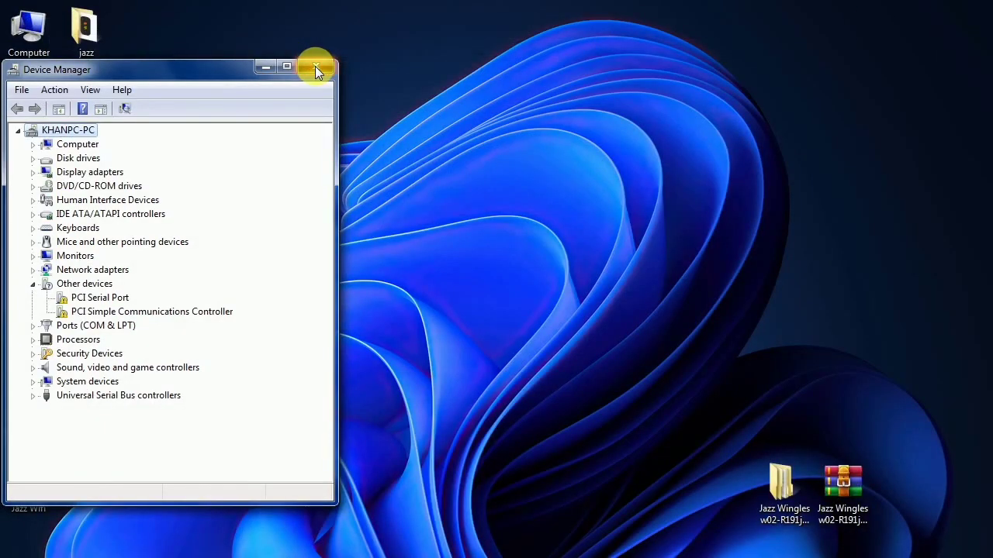